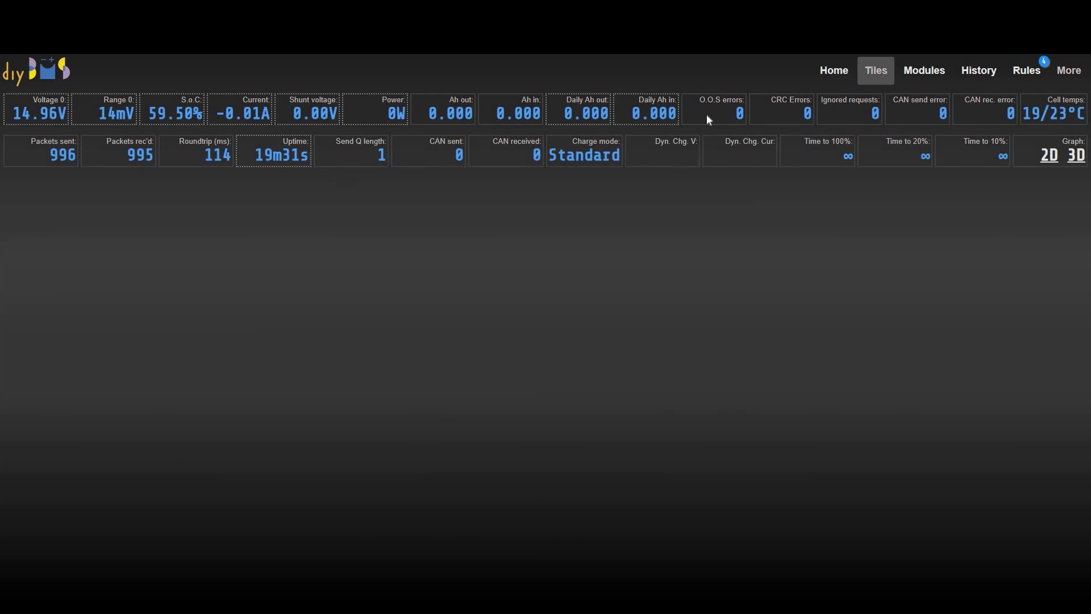
# Step: Enable the O.O.S errors, CRC Errors and Ignored requests tiles for the dashboard
pyautogui.click(707, 115)
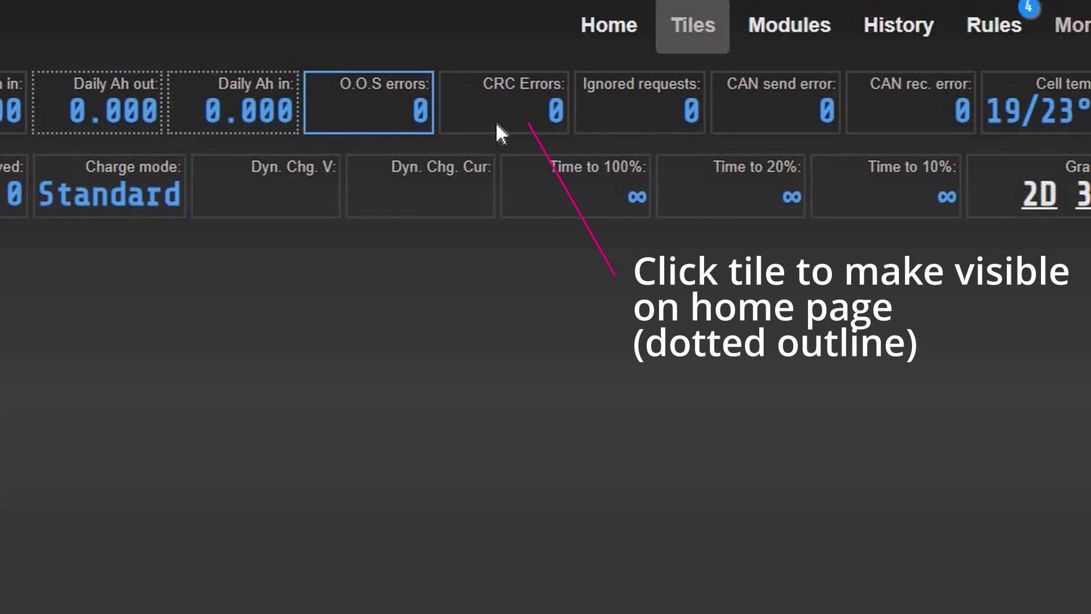
pyautogui.click(511, 124)
pyautogui.click(610, 124)
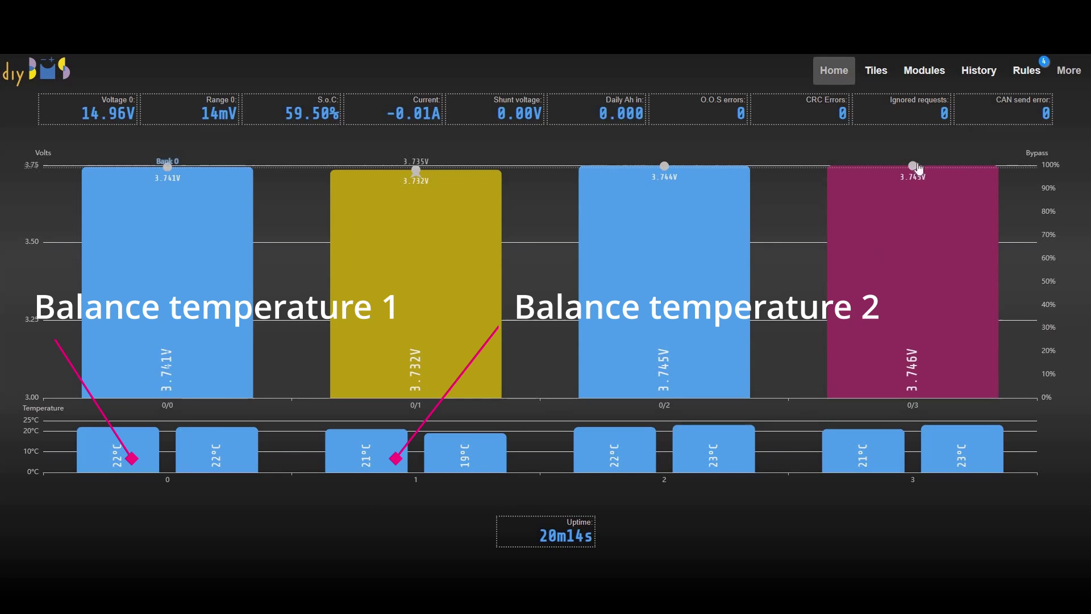
# Step: After reviewing the balance temperature bars, go to the Modules page
pyautogui.click(923, 70)
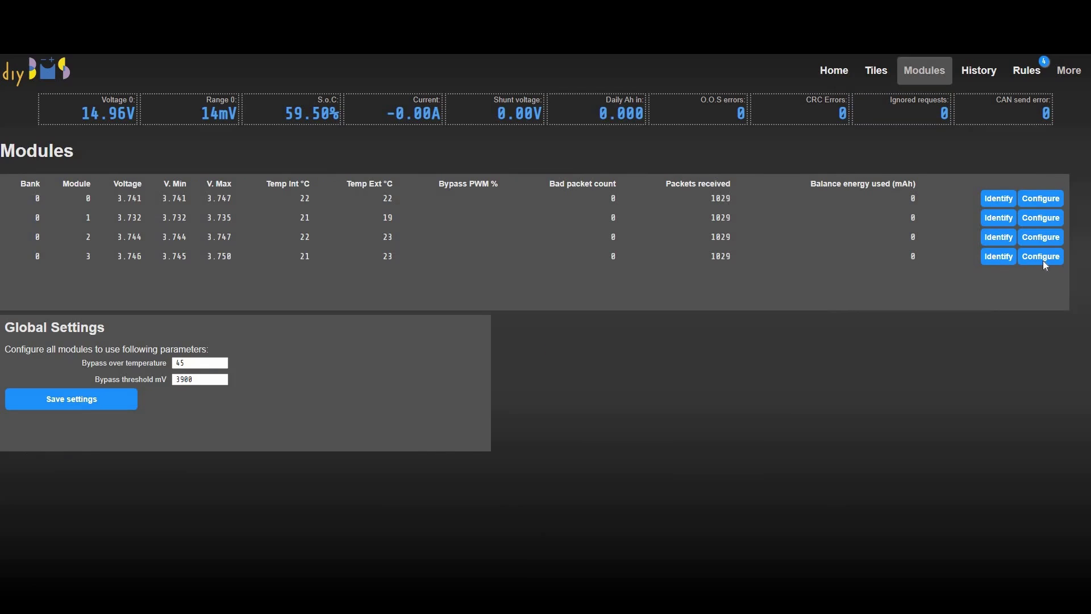
# Step: Identify module 3, open its settings, then load module 0's settings
pyautogui.click(1000, 262)
pyautogui.click(1043, 261)
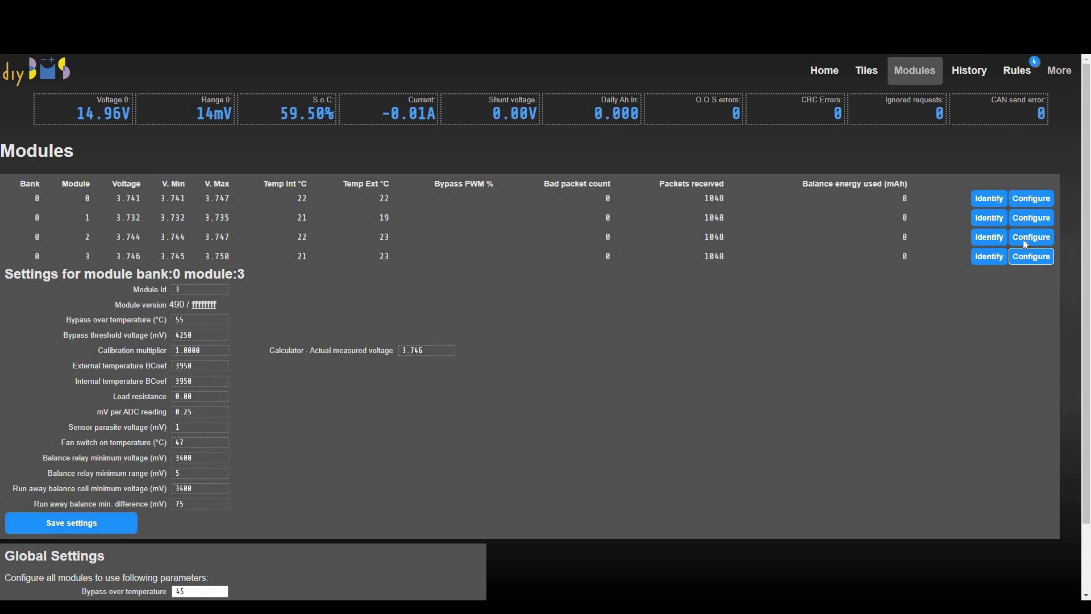
pyautogui.click(1028, 220)
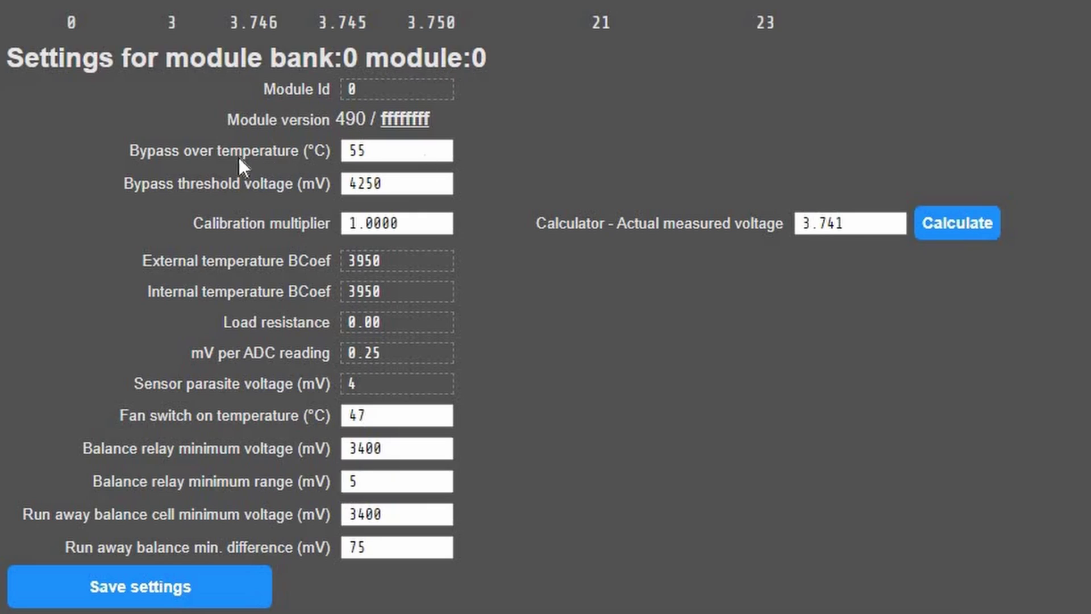
pyautogui.press('Tab')
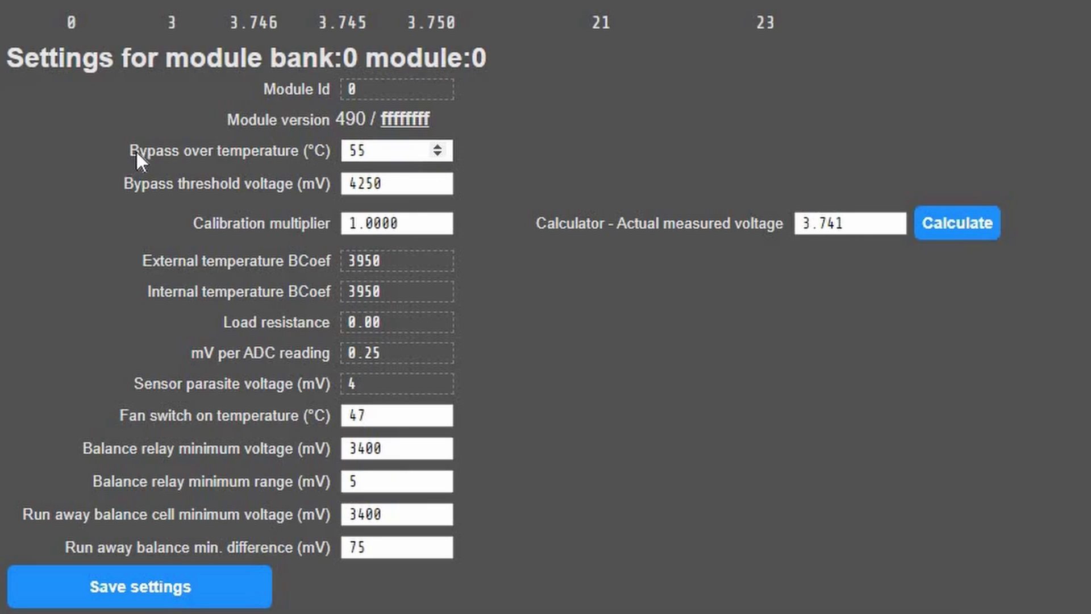
pyautogui.doubleClick(350, 120)
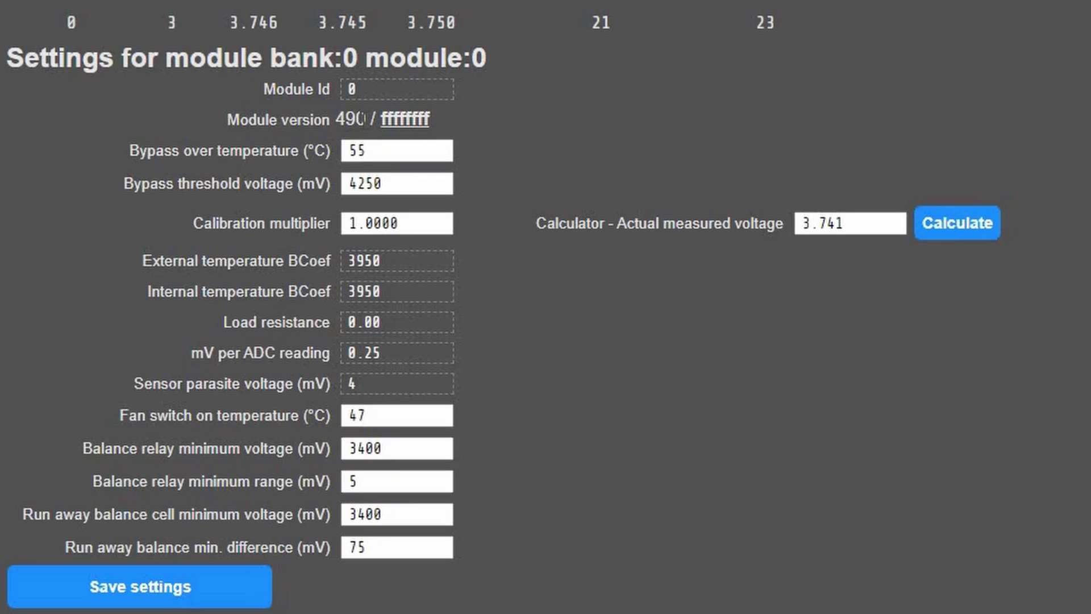
pyautogui.click(129, 152)
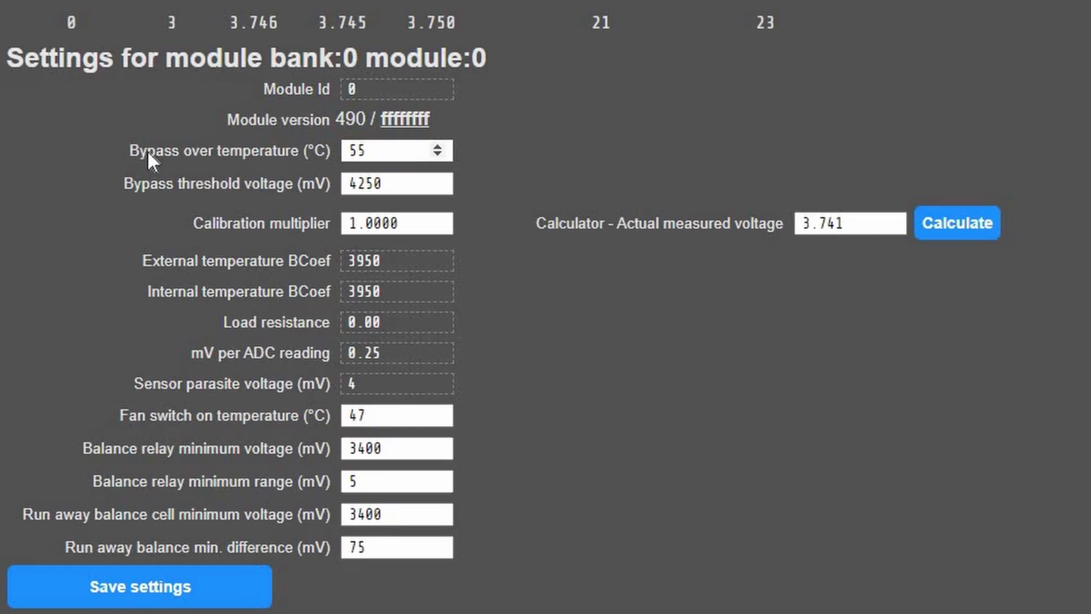
pyautogui.moveTo(293, 155); pyautogui.dragTo(313, 196)
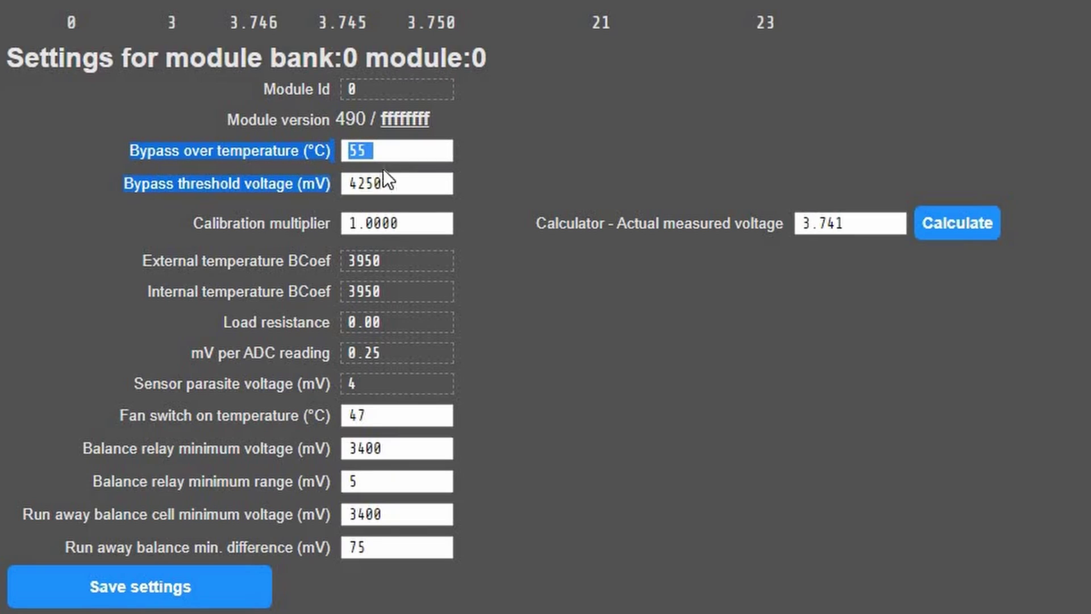
pyautogui.click(401, 155)
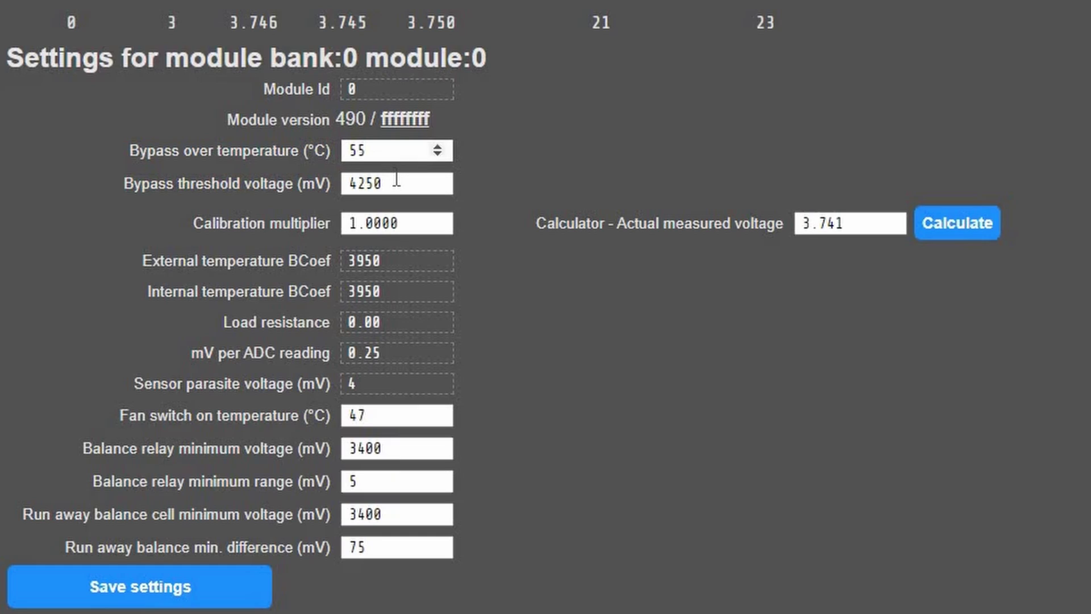
pyautogui.click(396, 180)
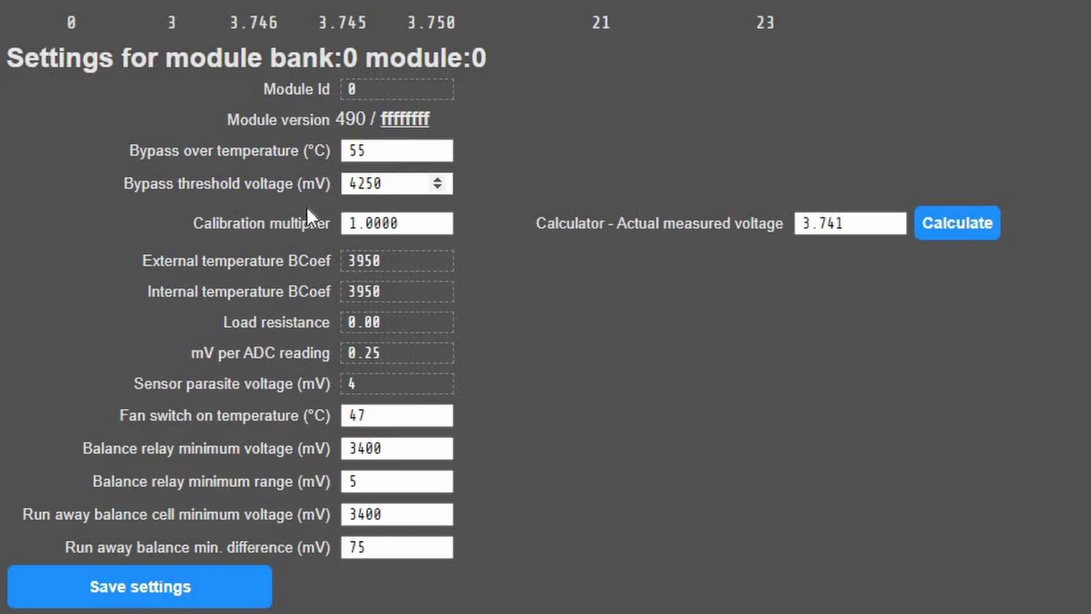
pyautogui.click(343, 226)
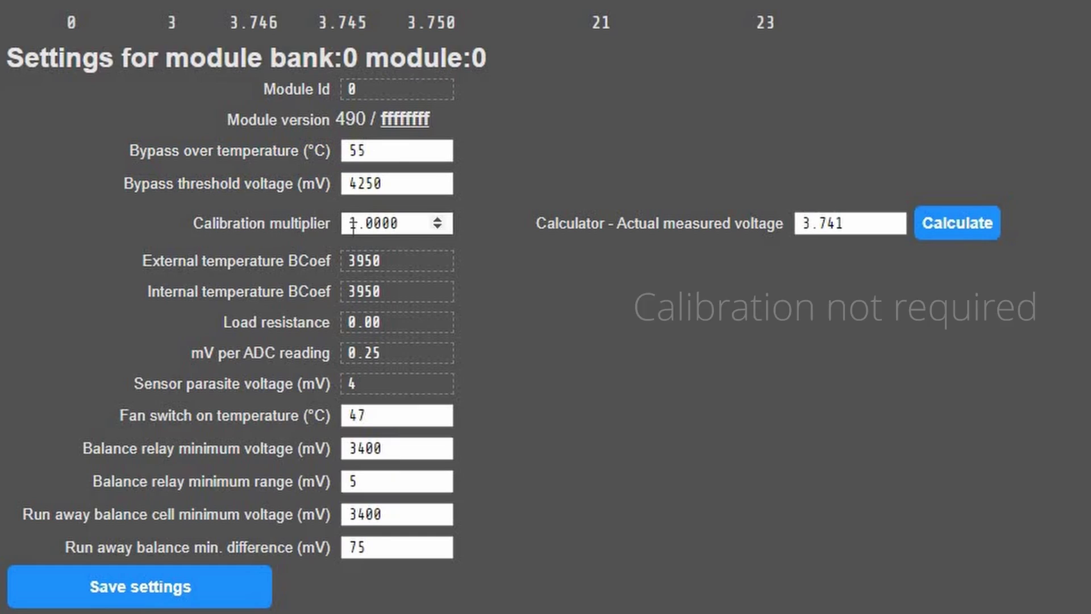
pyautogui.press('Tab')
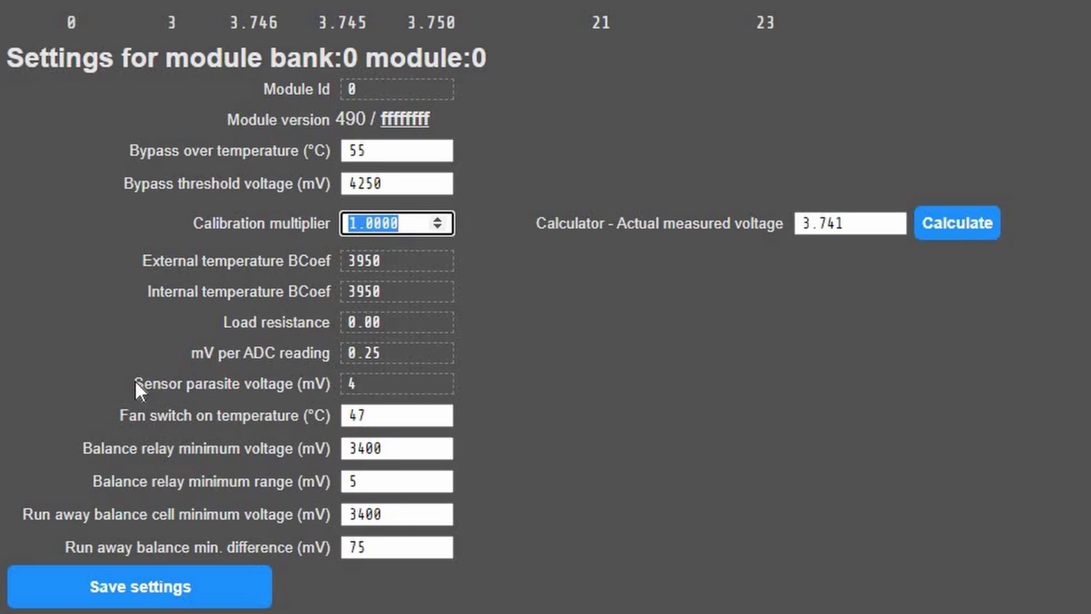
pyautogui.moveTo(133, 384); pyautogui.dragTo(311, 390)
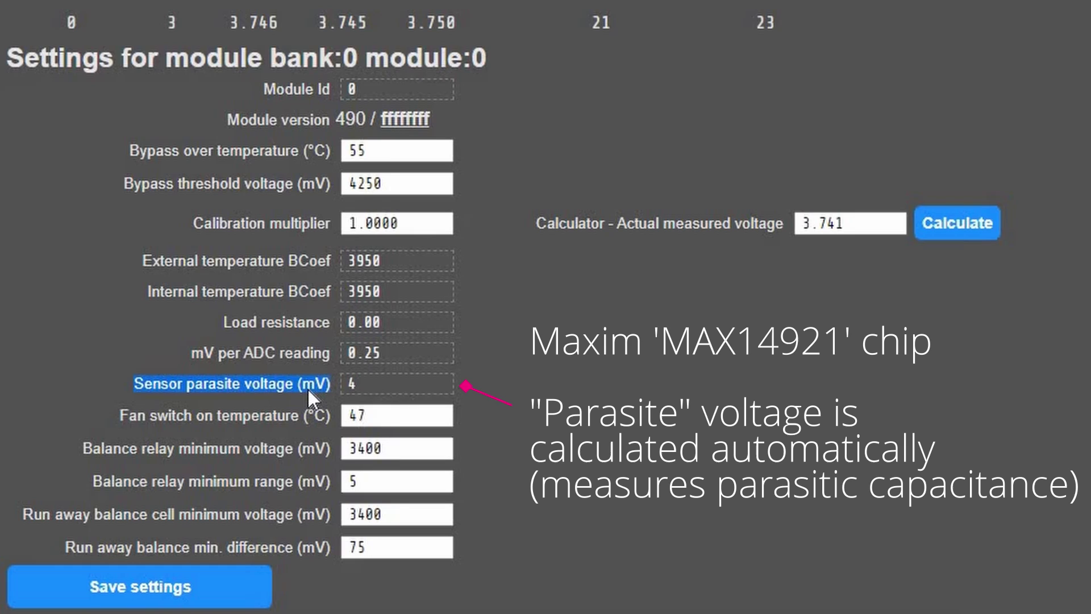
pyautogui.scroll(-2, 304, 302)
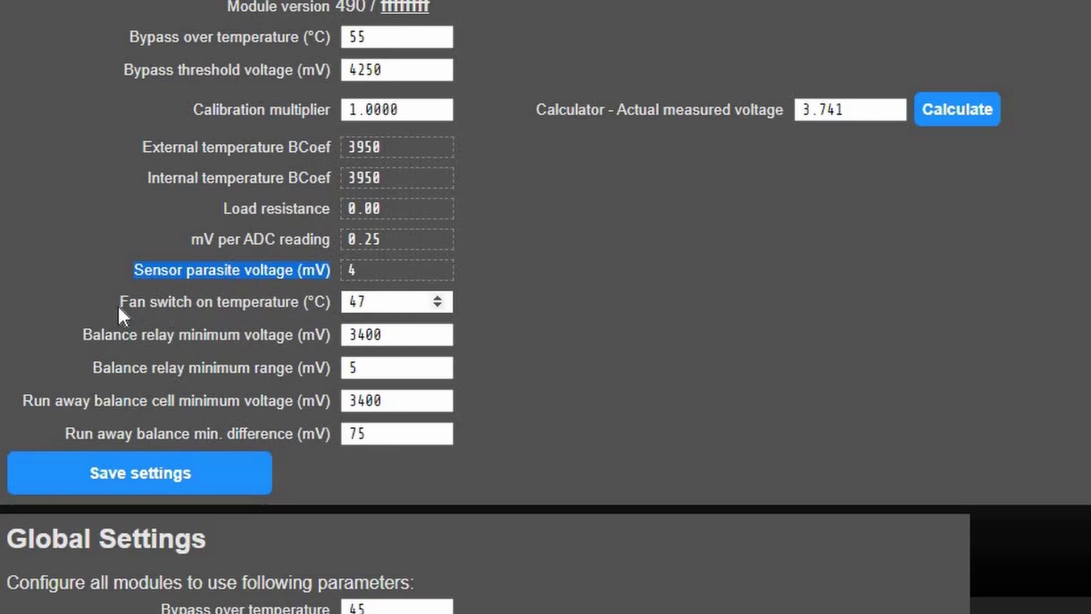
pyautogui.tripleClick(328, 308)
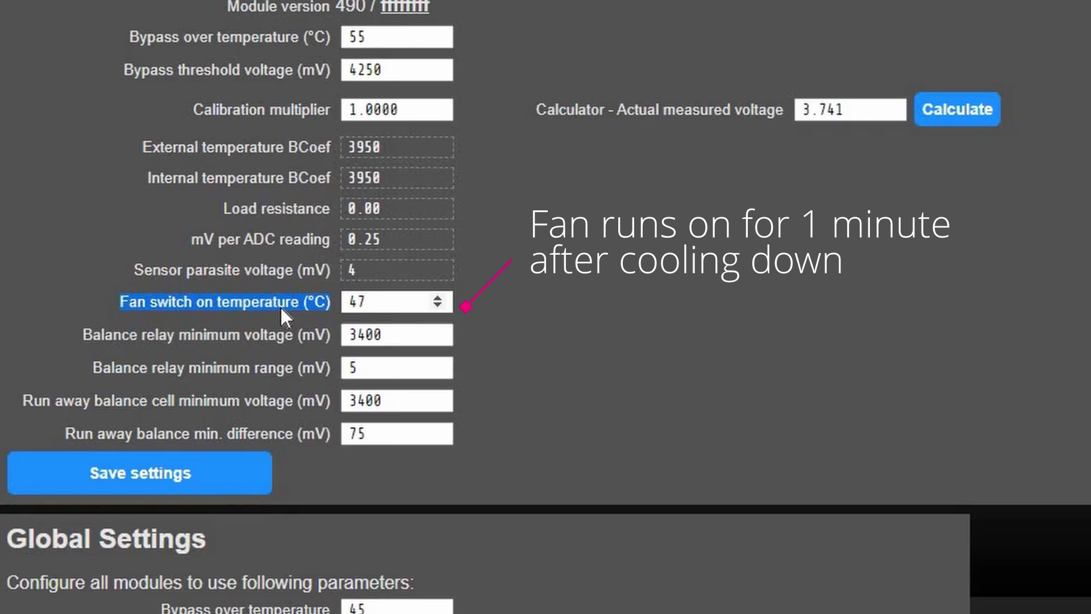
pyautogui.click(248, 301)
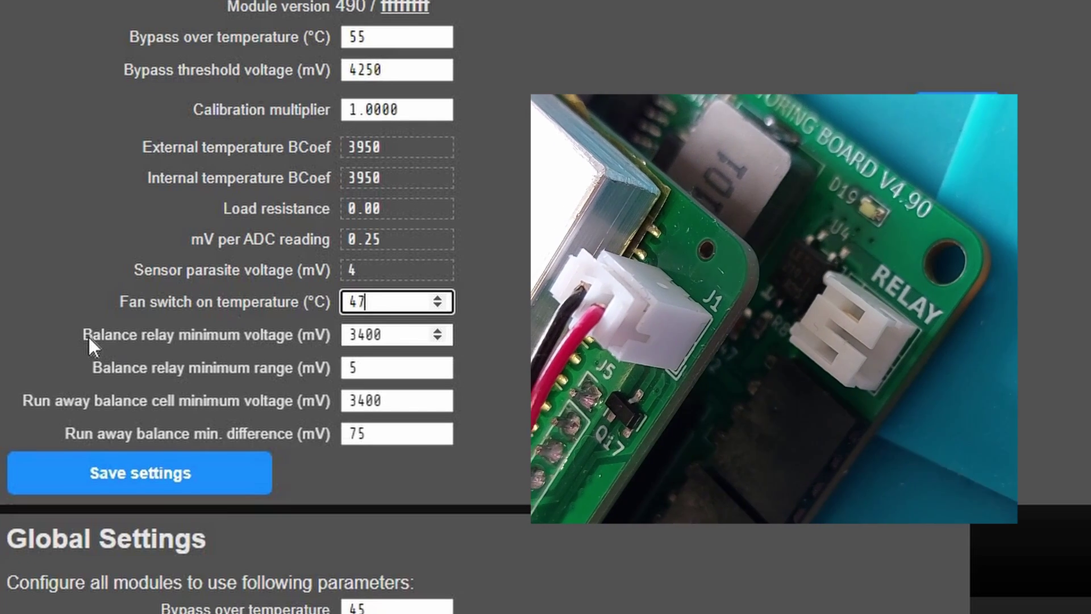
pyautogui.doubleClick(97, 336)
pyautogui.moveTo(145, 336); pyautogui.dragTo(285, 370)
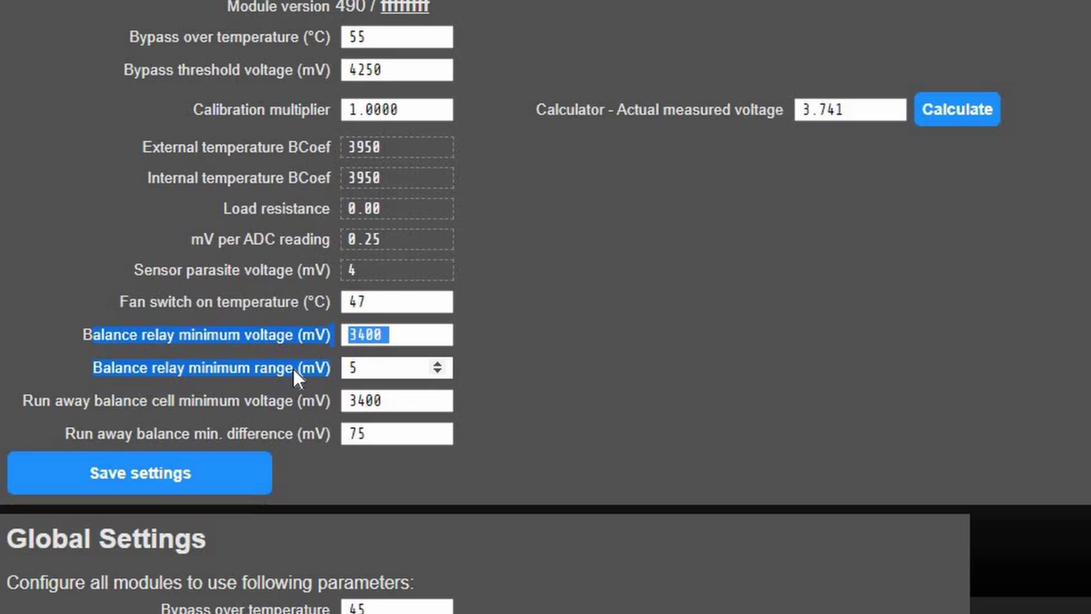
pyautogui.click(20, 399)
pyautogui.press('Tab')
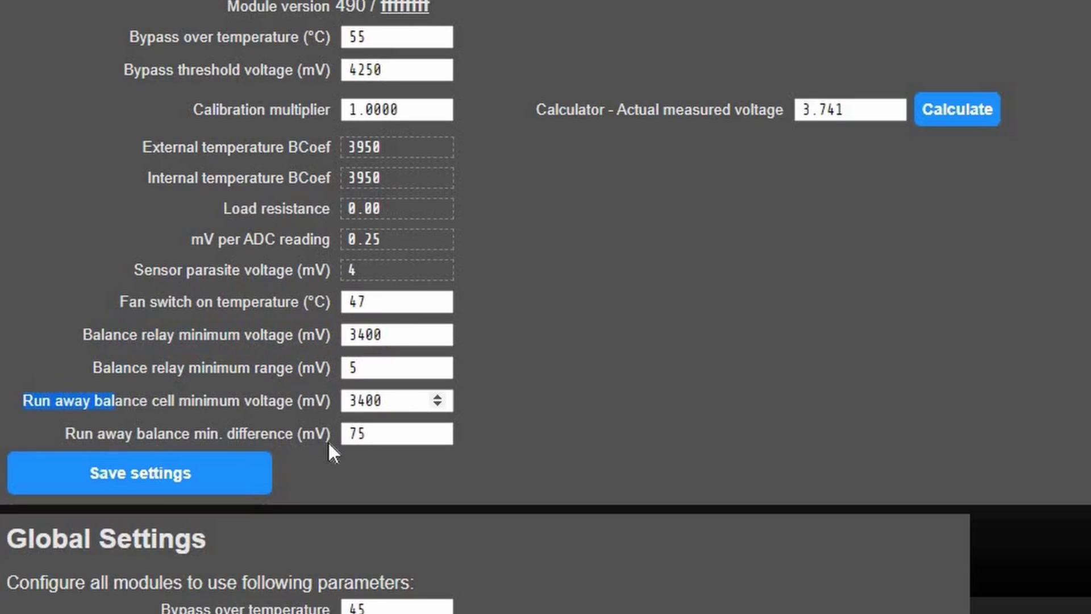
pyautogui.click(269, 401)
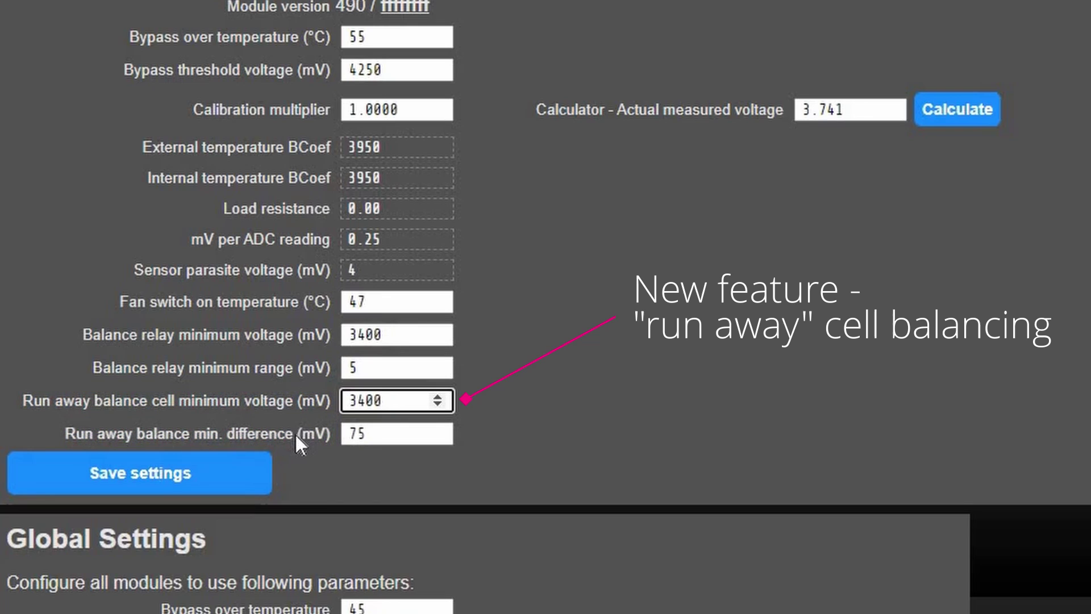
pyautogui.press('Tab')
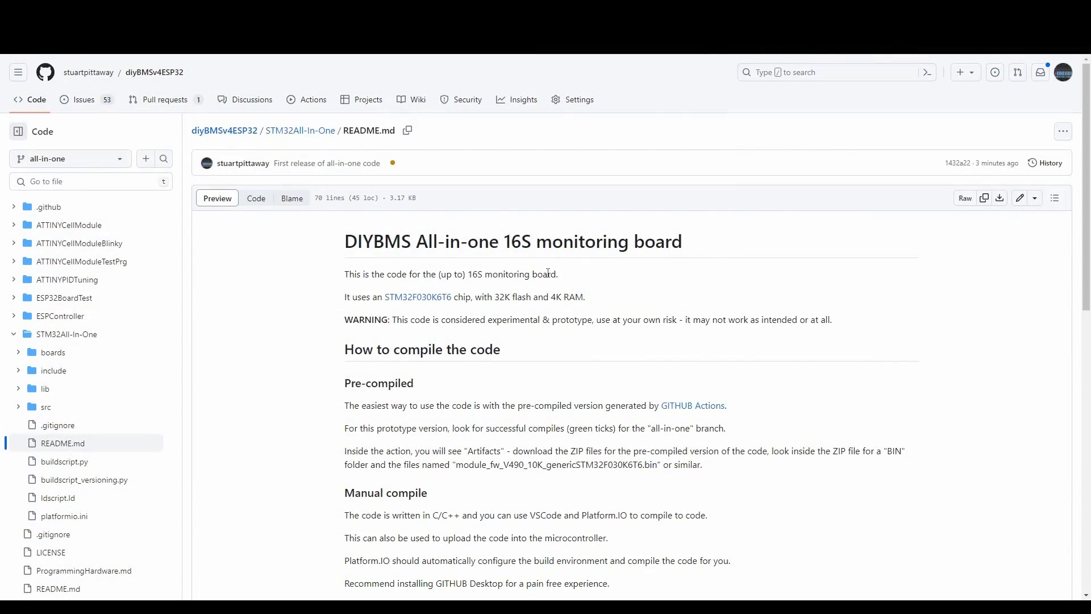
pyautogui.scroll(-1, 548, 274)
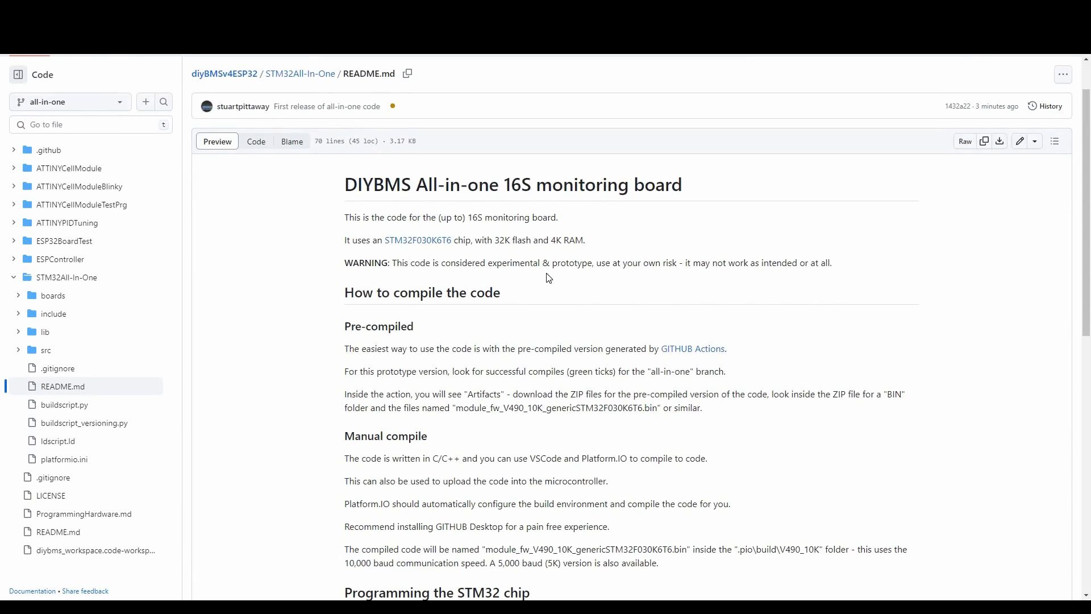
pyautogui.scroll(-1, 548, 278)
pyautogui.scroll(-1, 548, 278)
pyautogui.scroll(-1, 548, 279)
pyautogui.scroll(-1, 548, 278)
pyautogui.scroll(-2, 548, 278)
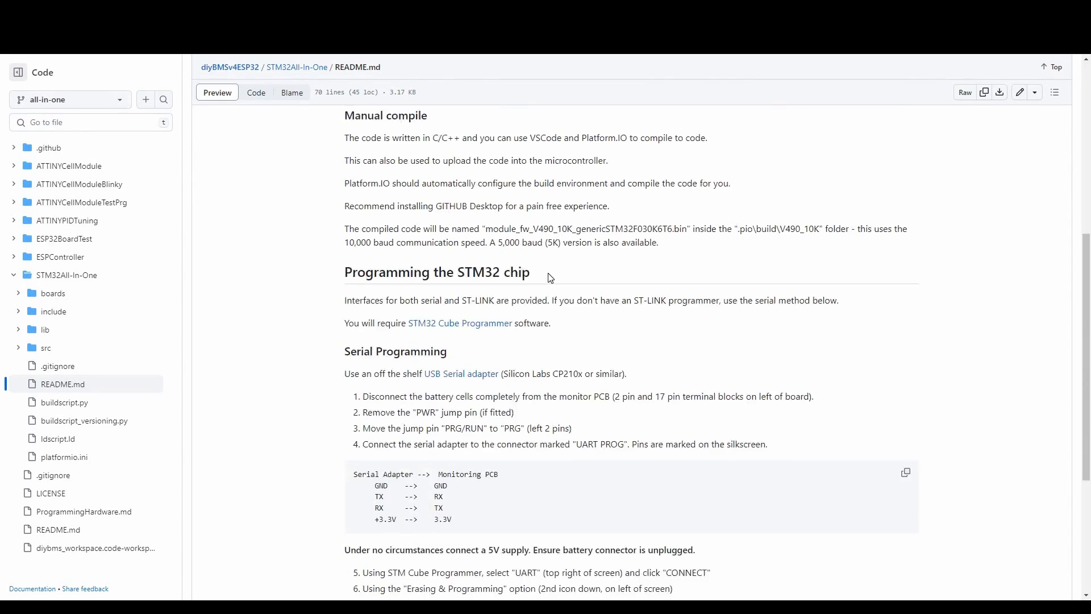
pyautogui.scroll(-1, 548, 277)
pyautogui.scroll(-1, 548, 279)
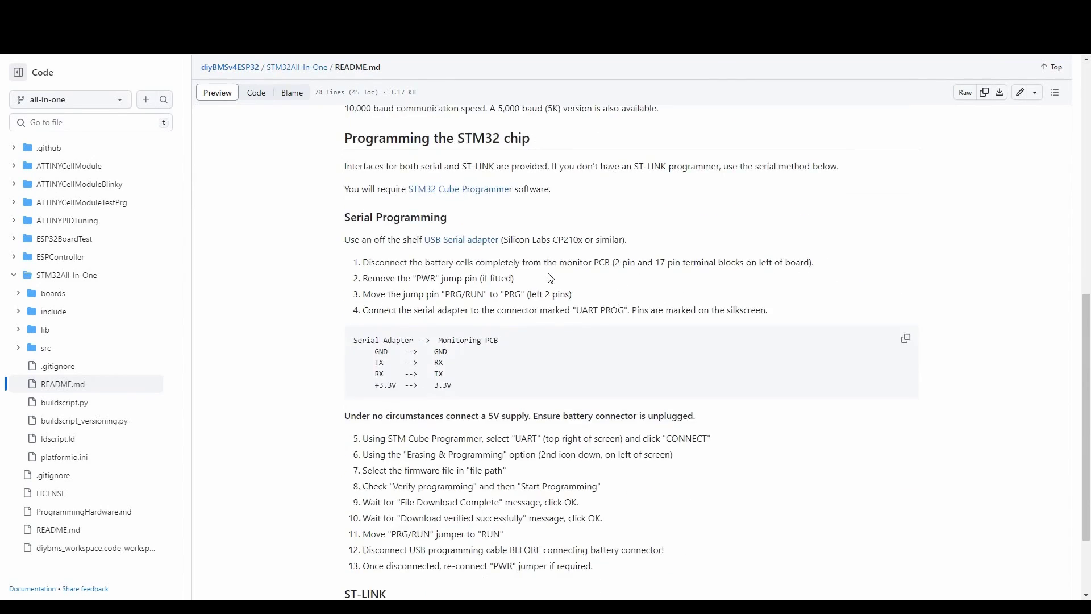